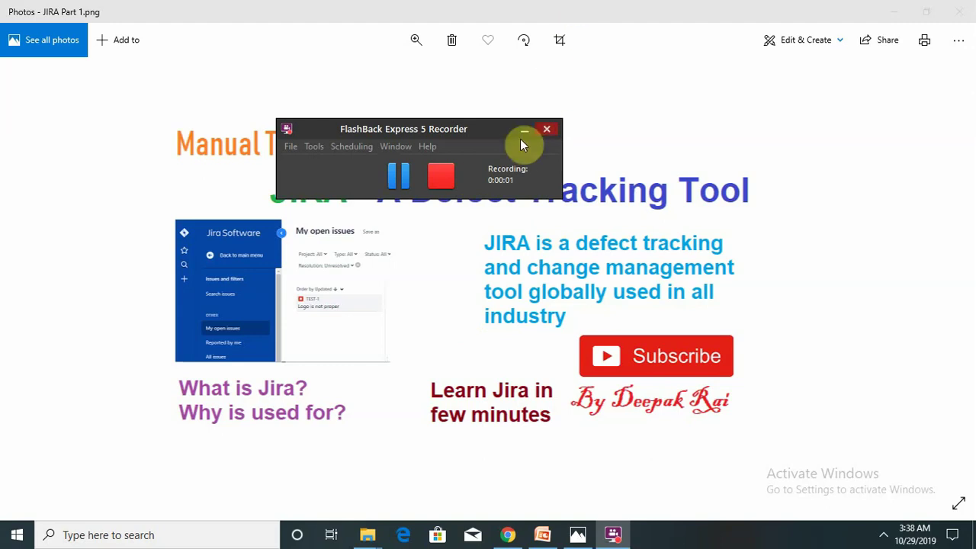
Show the JIRA definition slide in the PowerPoint presentation, and switch to the Jira site in Chrome
left_click(524, 131)
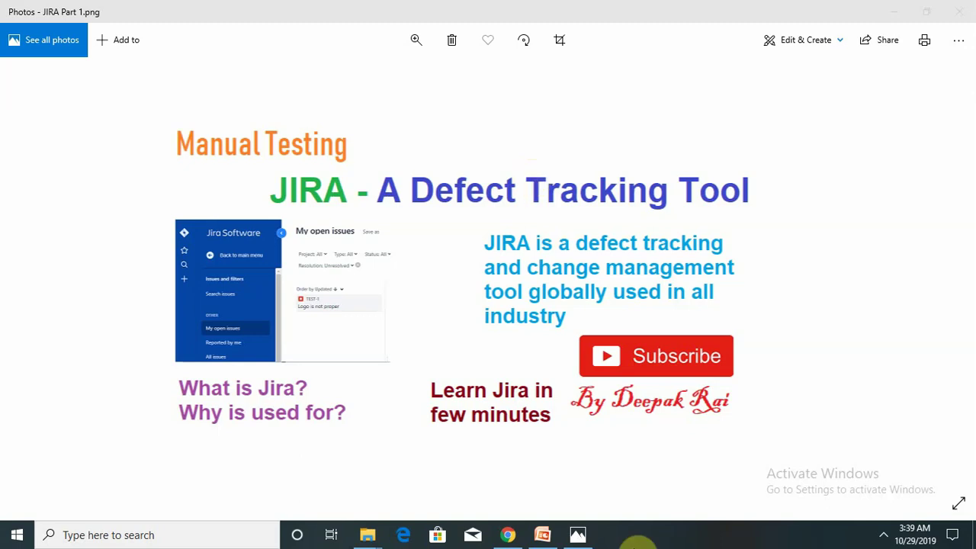
left_click(544, 534)
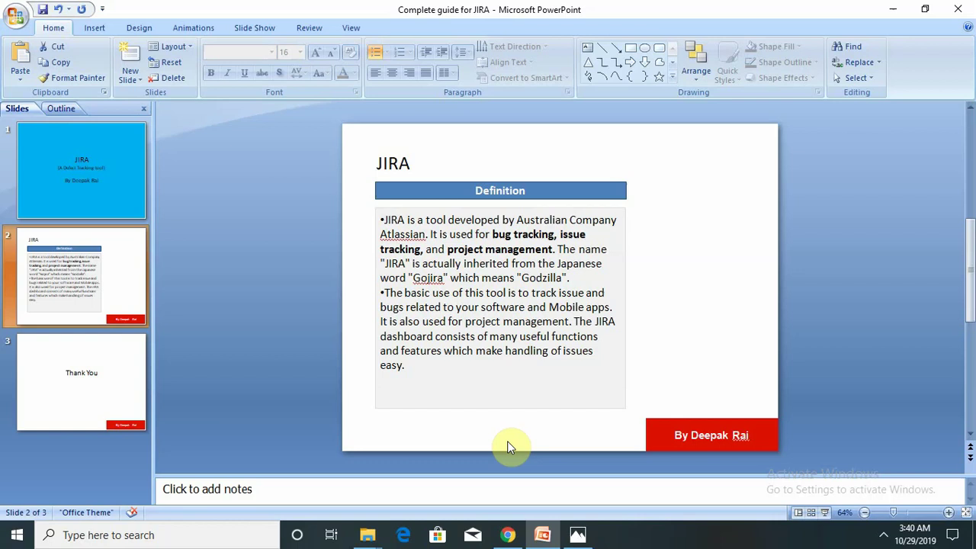
left_click(507, 534)
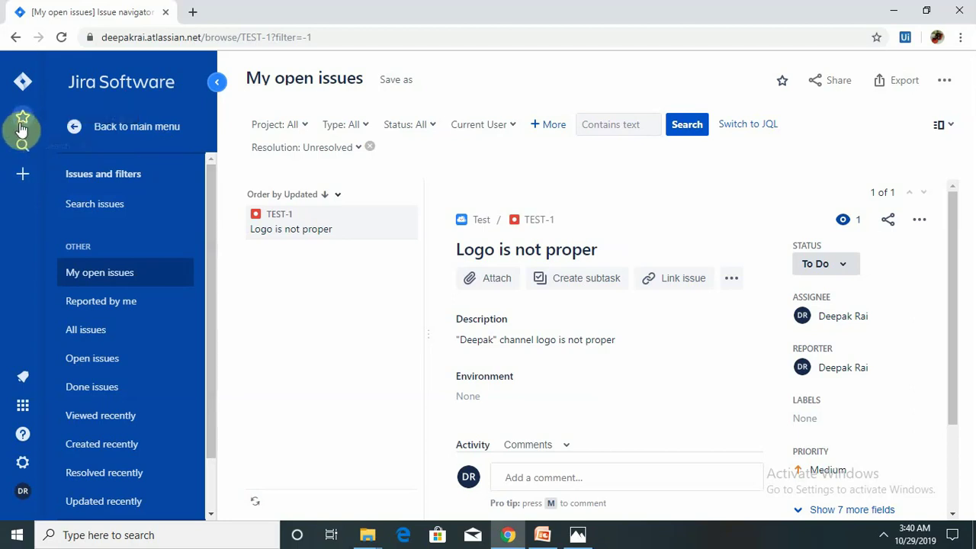
Look through the starred and recent boards, projects and filters, and close the list
left_click(28, 123)
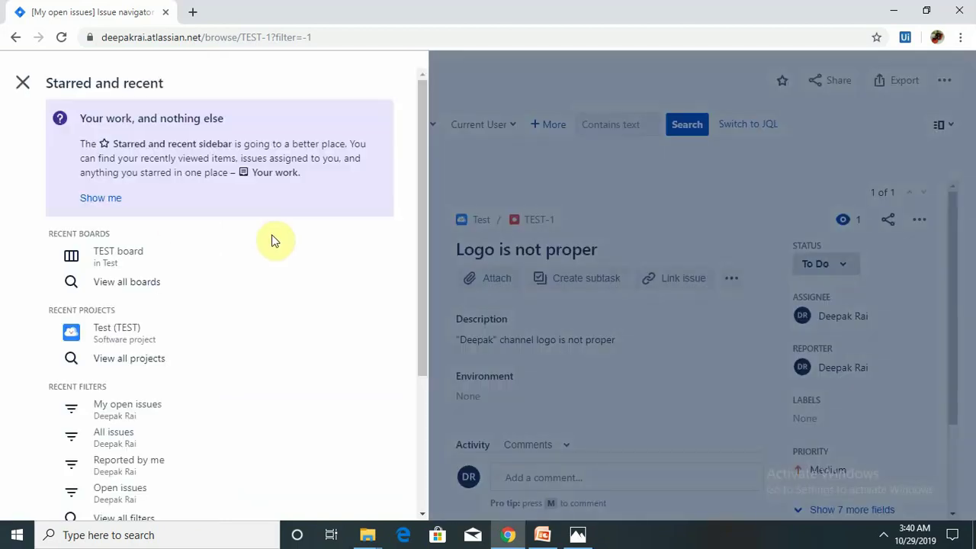
left_click_drag(421, 266, 443, 264)
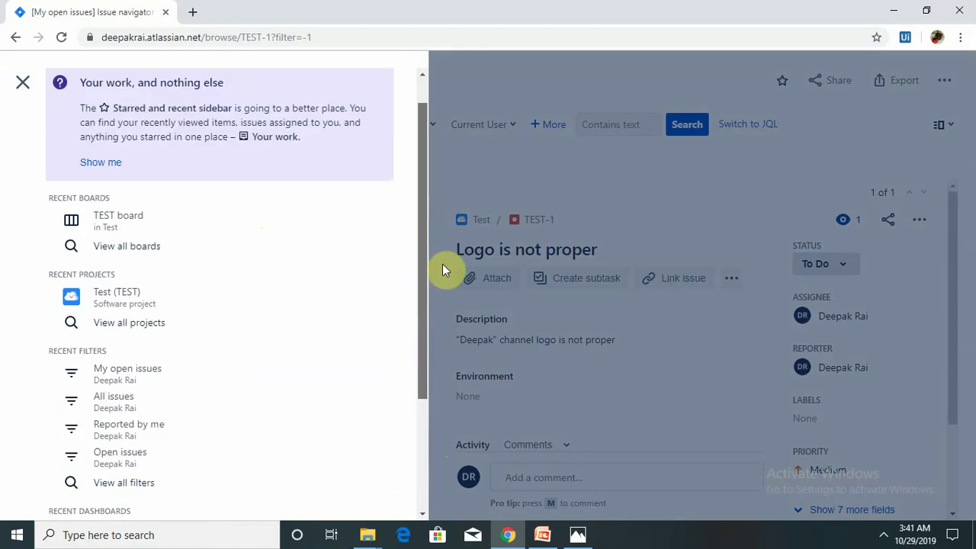
left_click(24, 85)
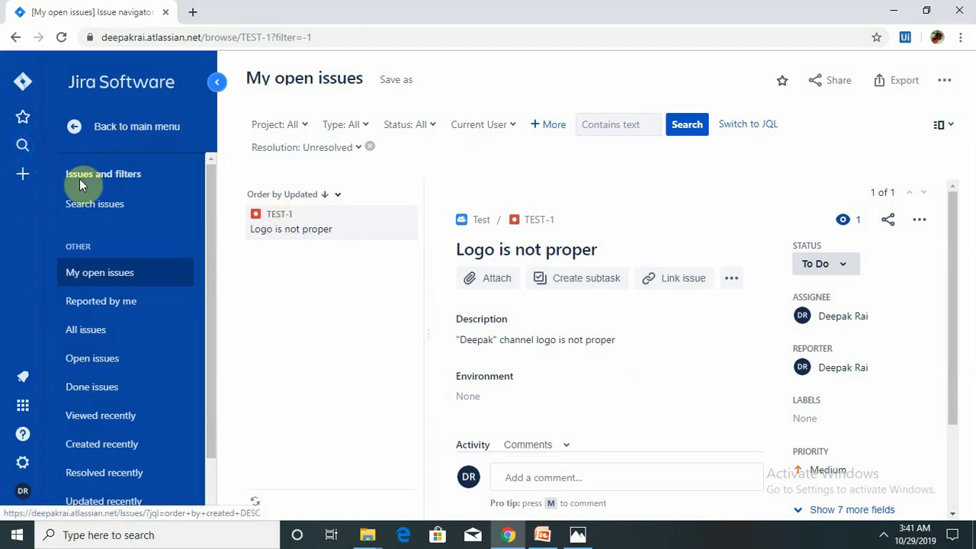
Search Jira for the text TEST1
left_click(22, 145)
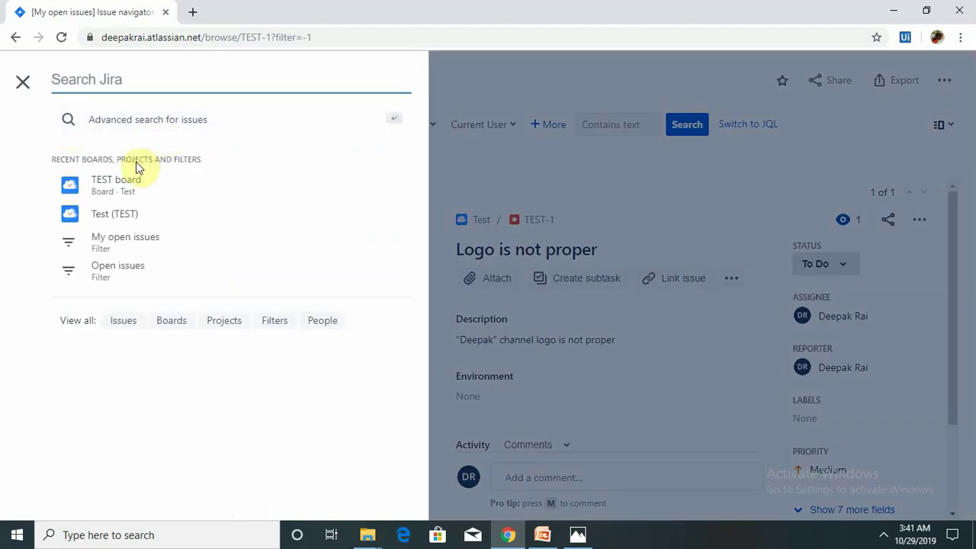
type("TEST")
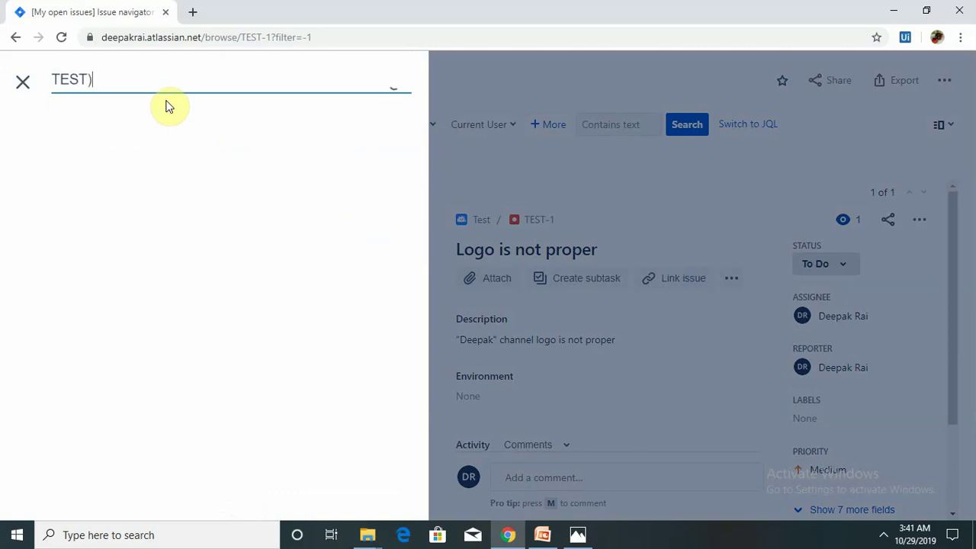
type("1")
key("Return")
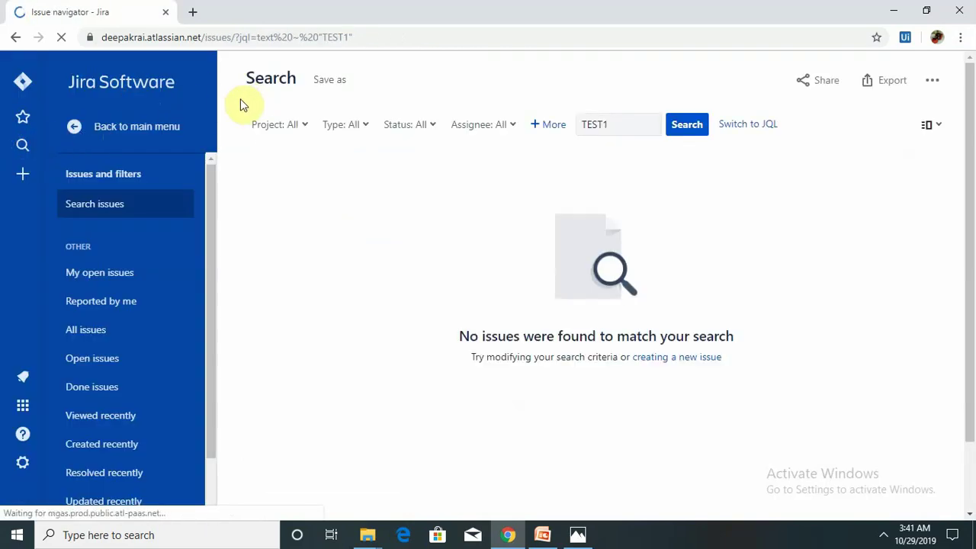
Search Jira for TEST-1 and open the "Logo is not proper" issue from the suggestions
left_click(20, 155)
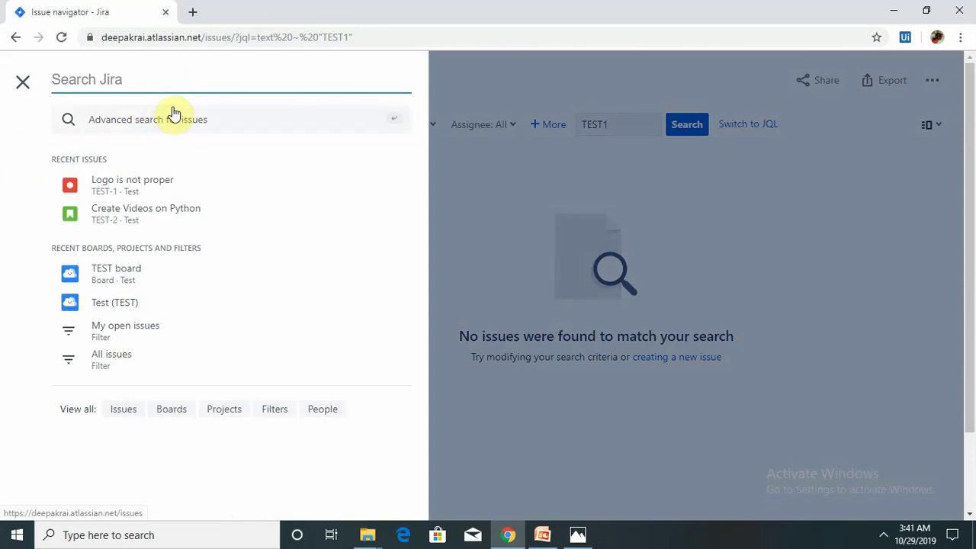
type("TES")
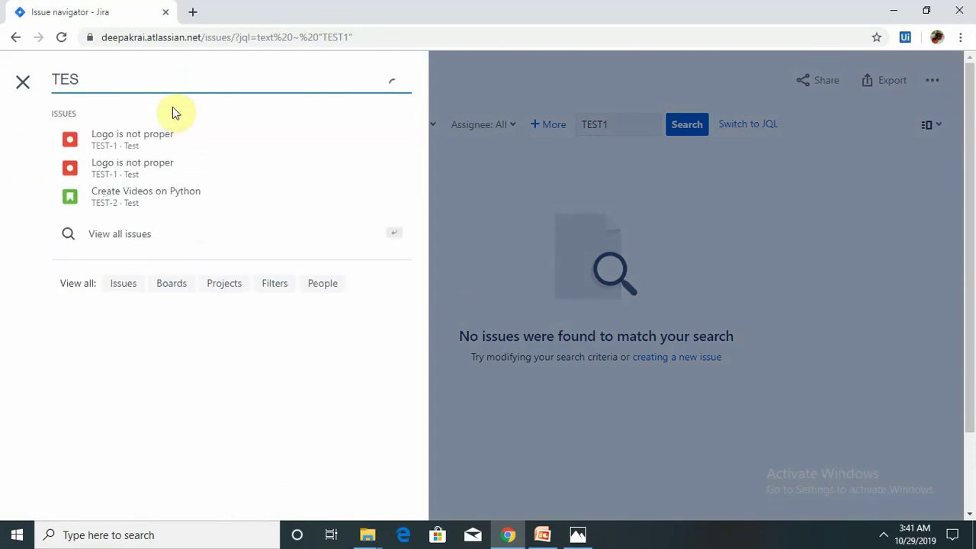
type("T-1")
left_click(184, 137)
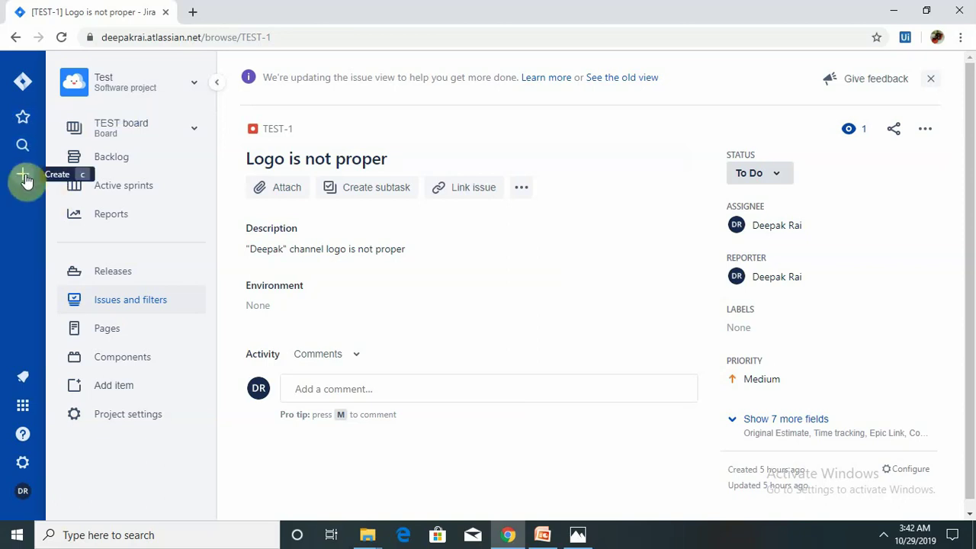
Bring up the issue creation form, review the available issue types, and cancel the form
left_click(25, 180)
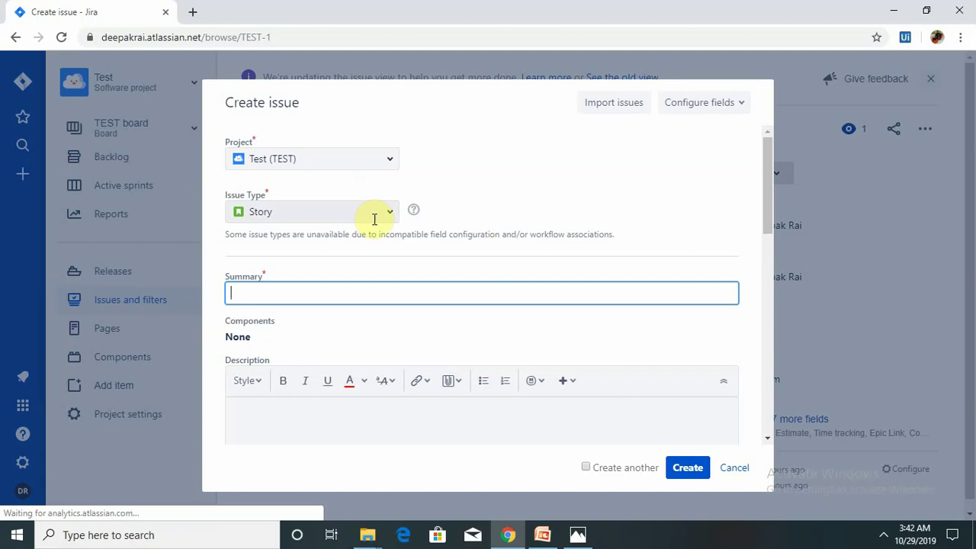
left_click(374, 217)
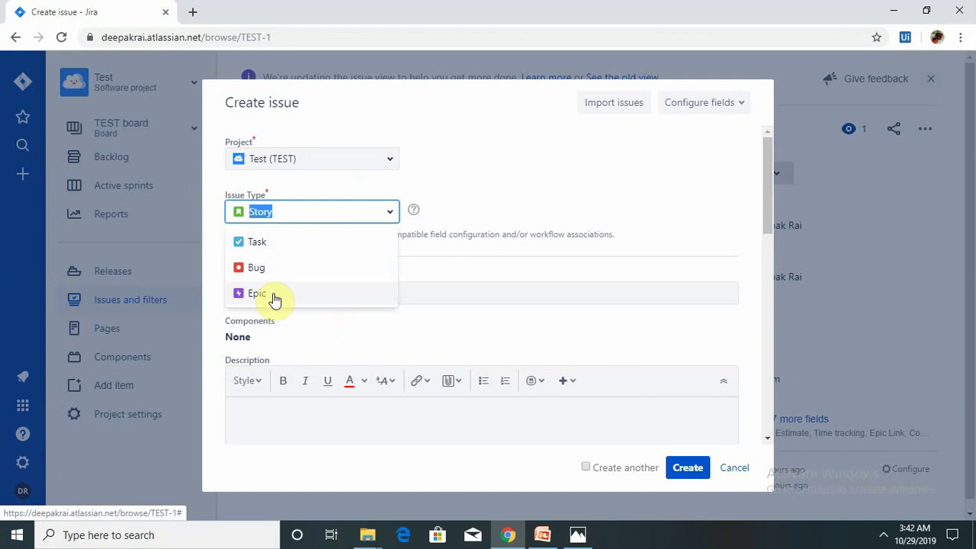
left_click(735, 475)
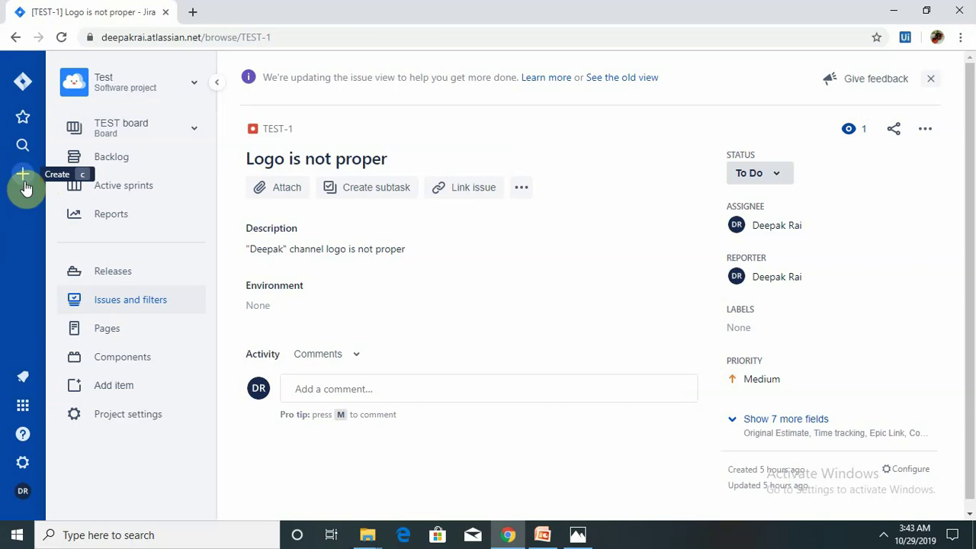
Start a new issue in the Test project with issue type Bug and the summary "UI is not proper"
left_click(25, 183)
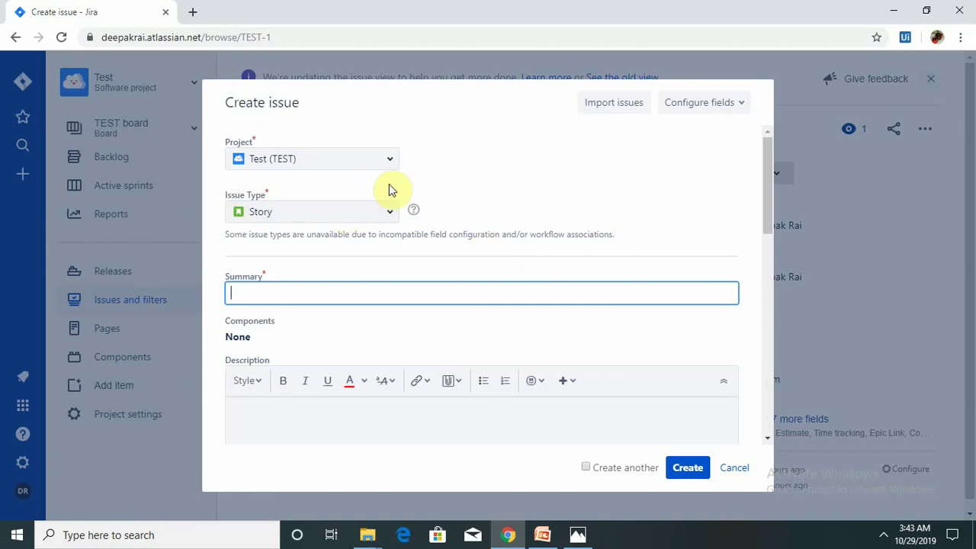
left_click_drag(768, 196, 776, 224)
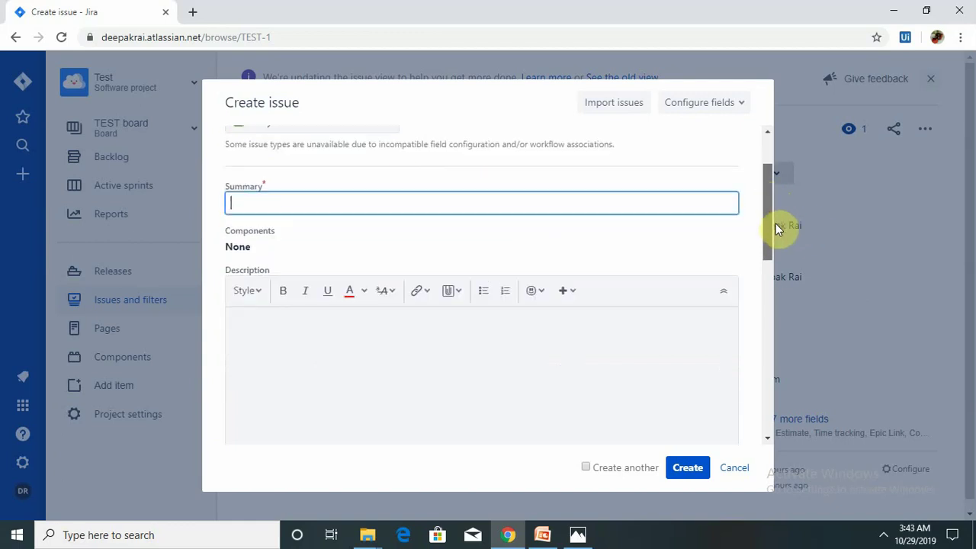
left_click_drag(773, 186, 760, 147)
left_click(299, 292)
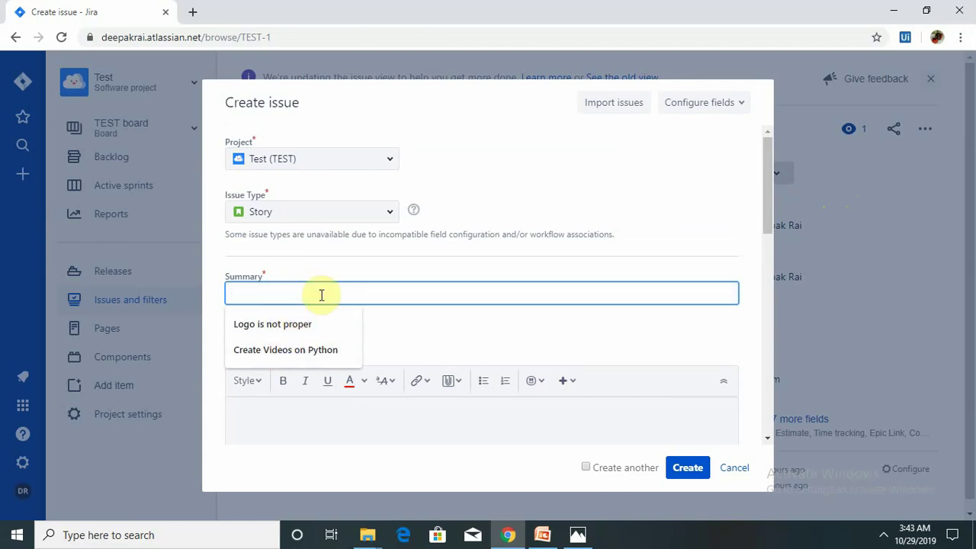
left_click(371, 213)
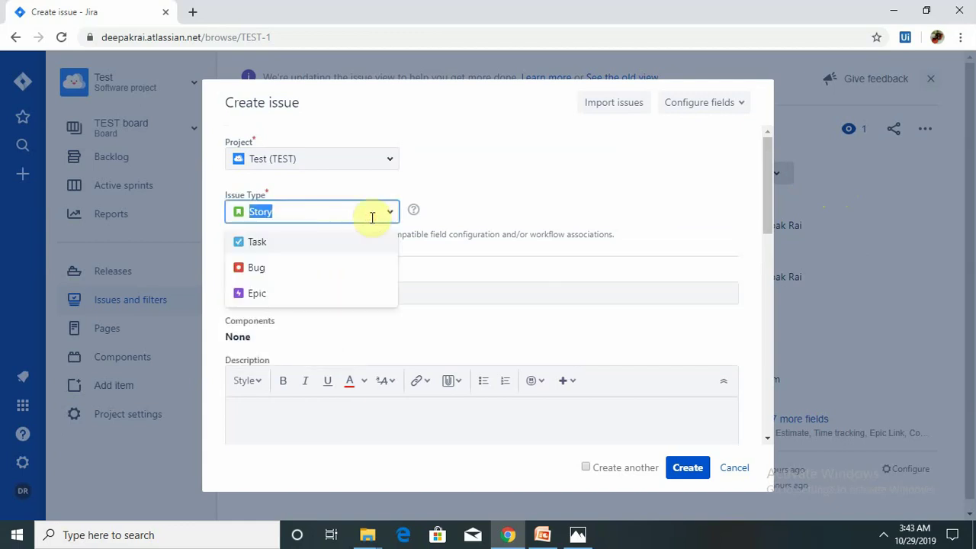
left_click(283, 270)
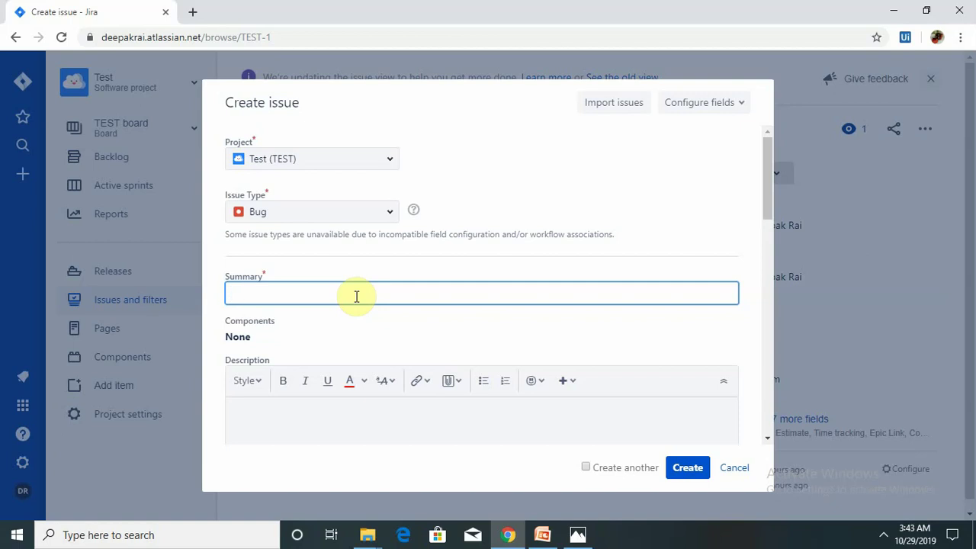
type("UI is not proper")
Examine the bug form's description, priority options, labels, environment, attachment, linked issue and assignee fields
left_click_drag(769, 188, 768, 228)
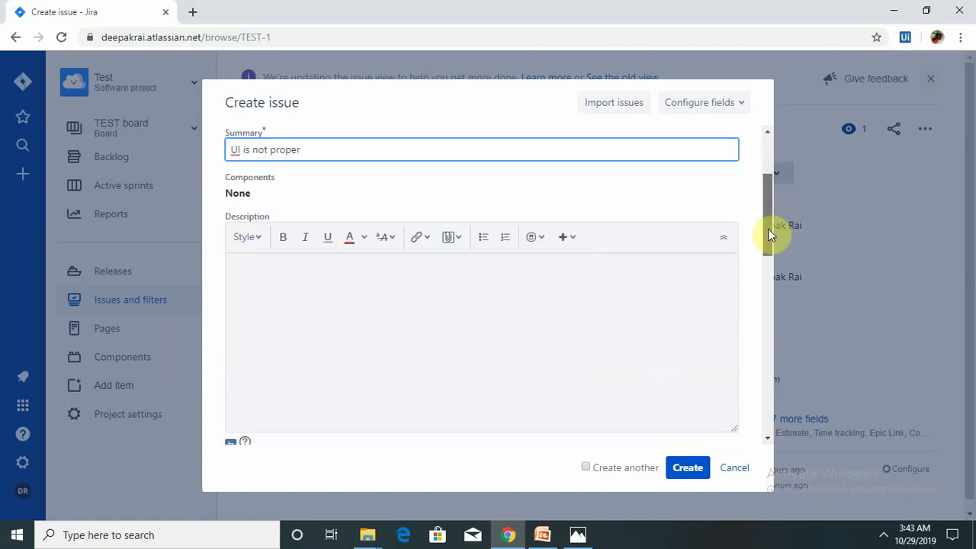
left_click(329, 321)
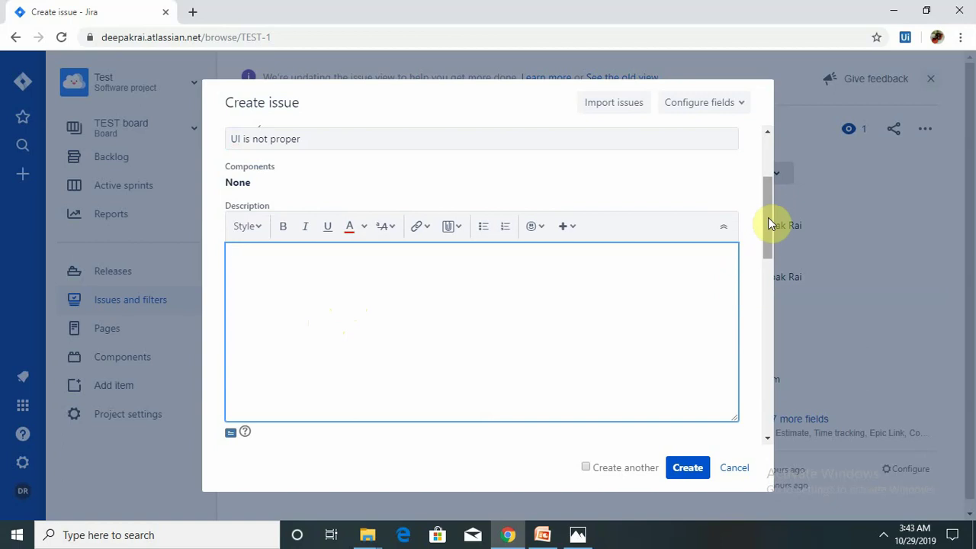
left_click_drag(768, 224, 774, 287)
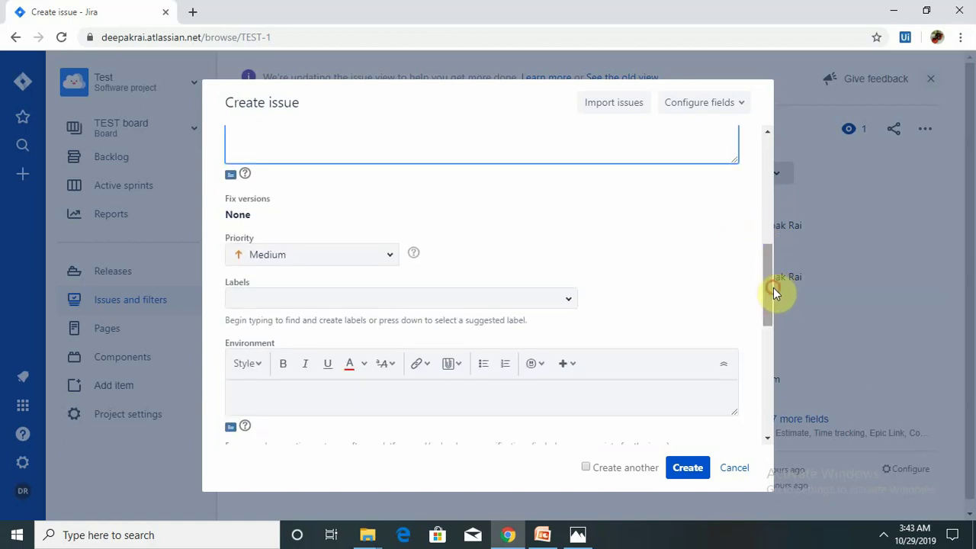
left_click(273, 257)
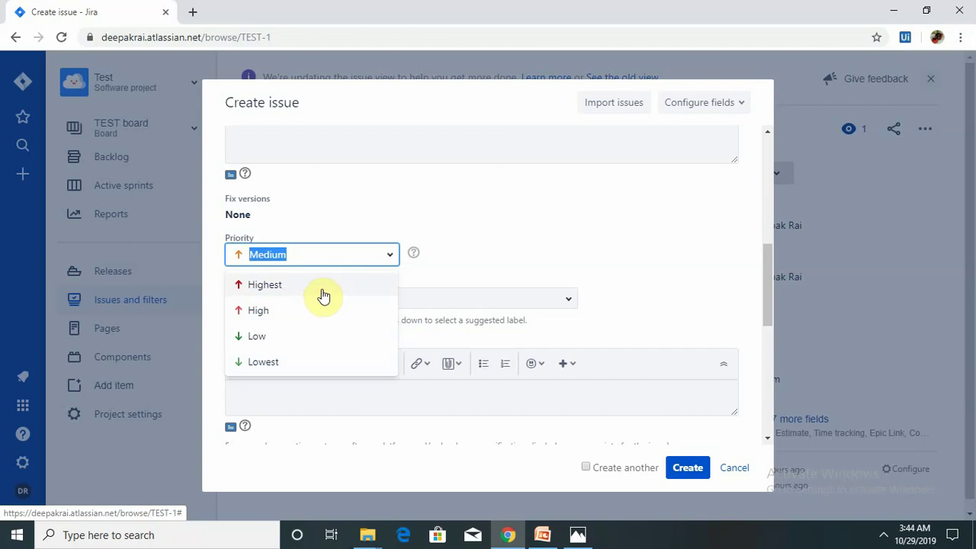
left_click(502, 263)
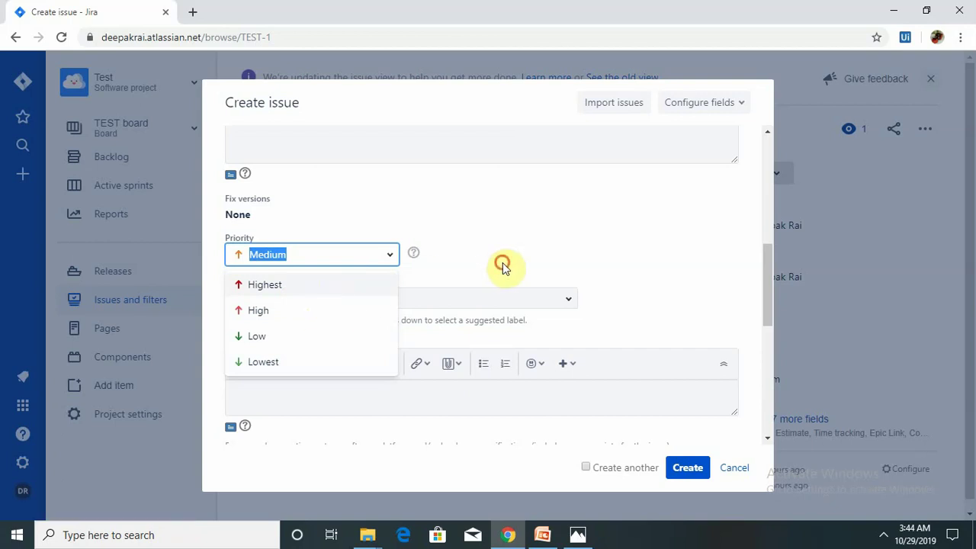
left_click(460, 297)
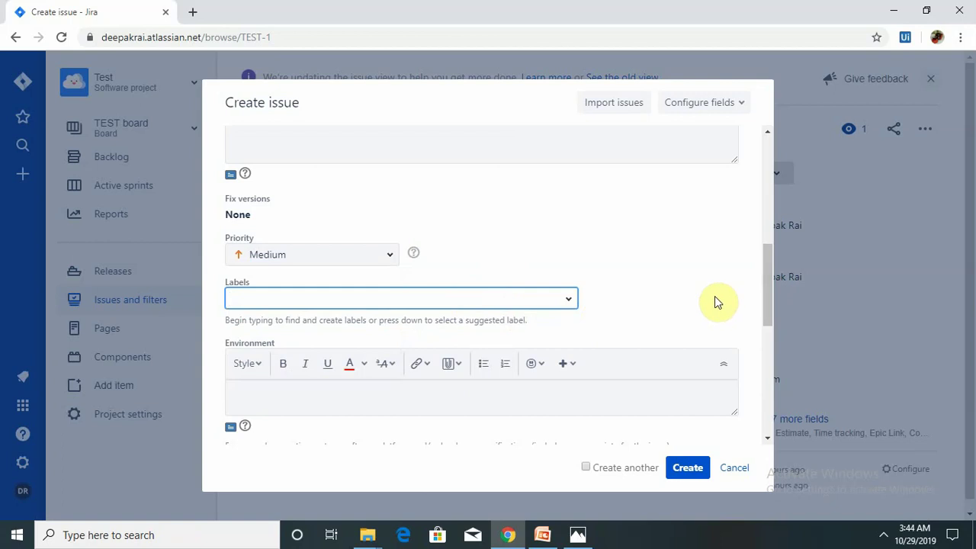
left_click_drag(767, 270, 778, 320)
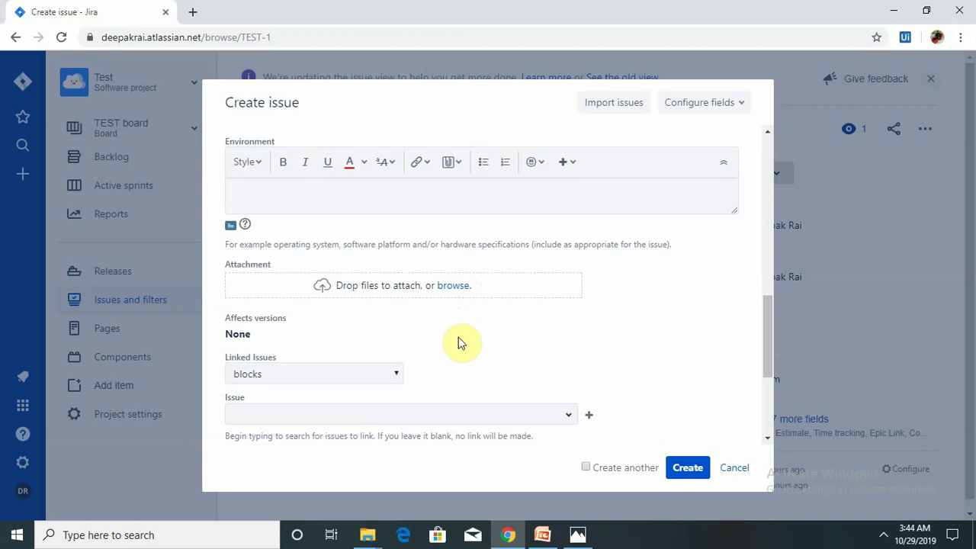
left_click_drag(769, 339, 767, 416)
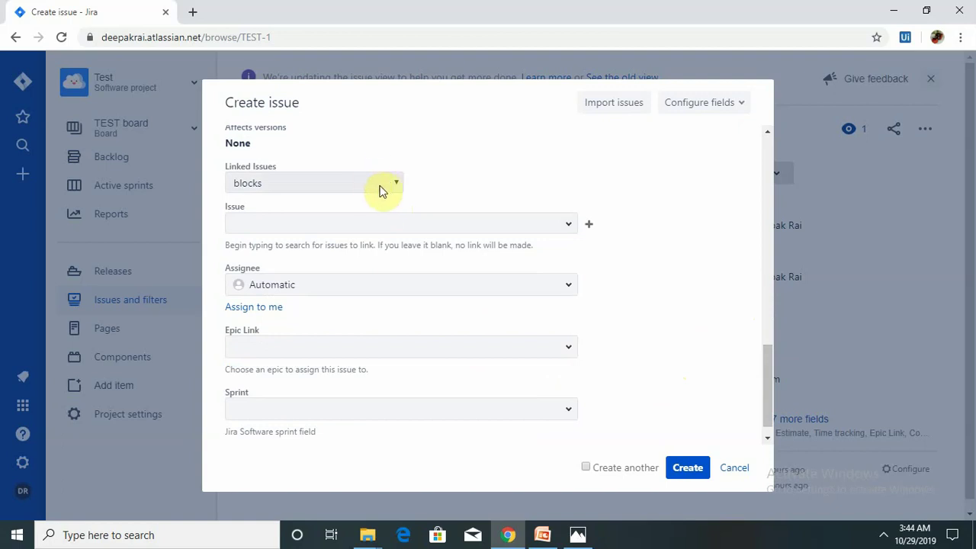
left_click(481, 284)
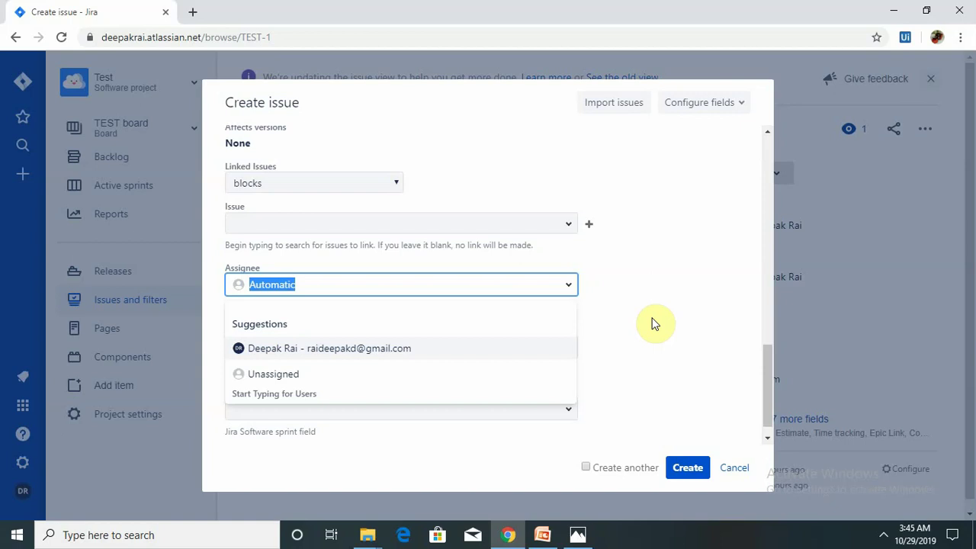
left_click(681, 342)
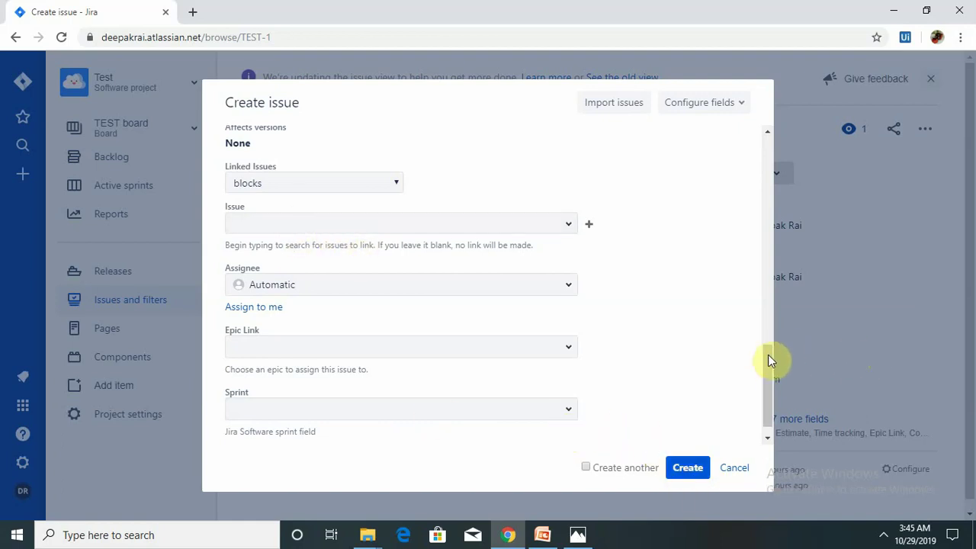
Change the new issue's type to Story and review the fields the form offers for it
left_click_drag(768, 359, 770, 153)
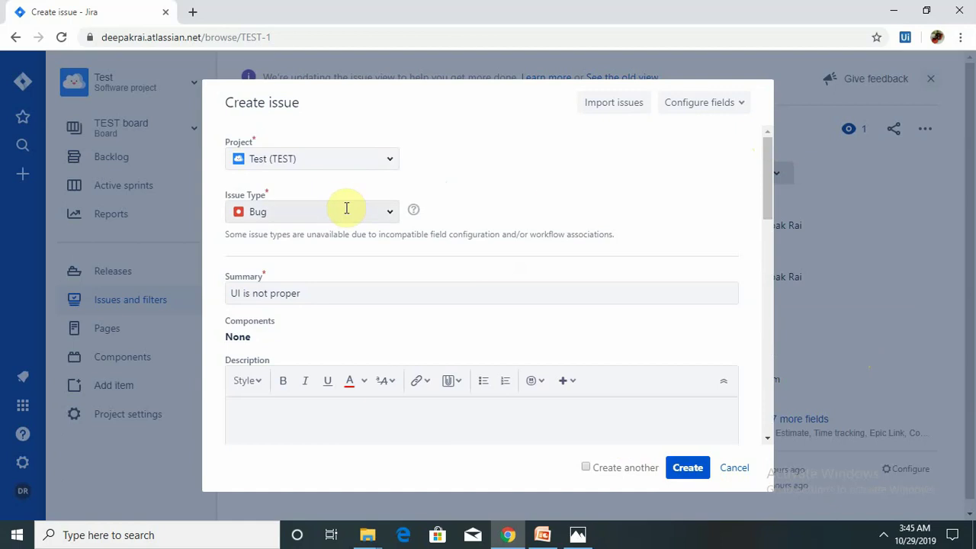
left_click(346, 208)
left_click(254, 270)
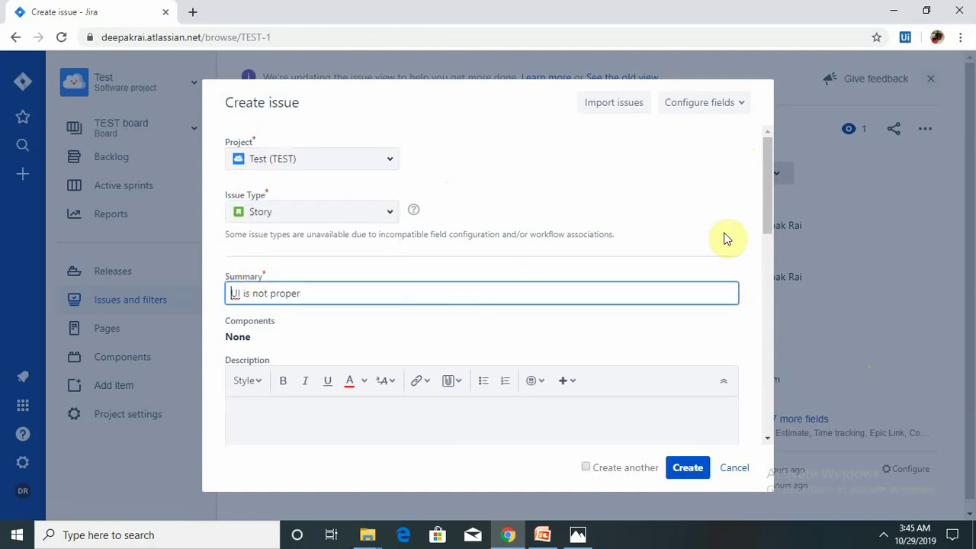
left_click_drag(771, 192, 784, 360)
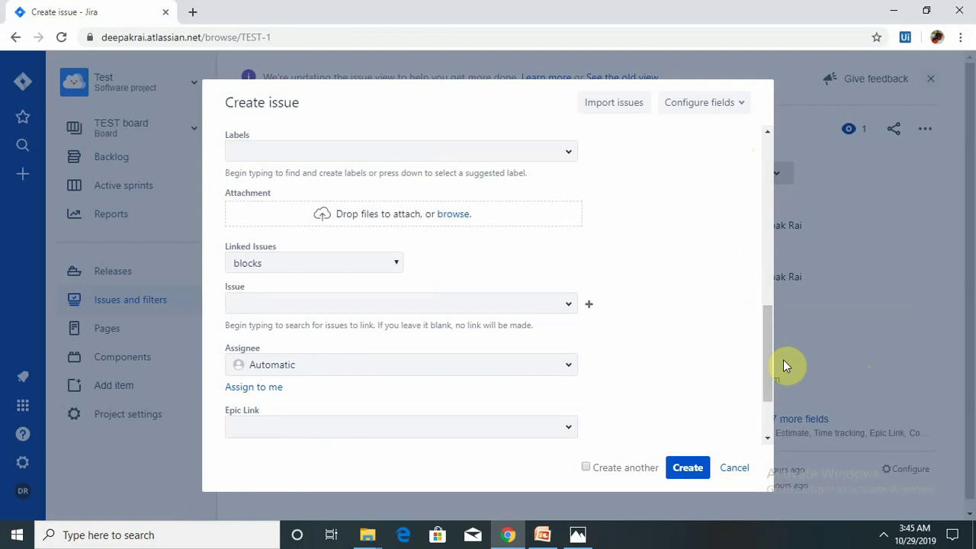
left_click(767, 360)
left_click_drag(768, 360, 760, 229)
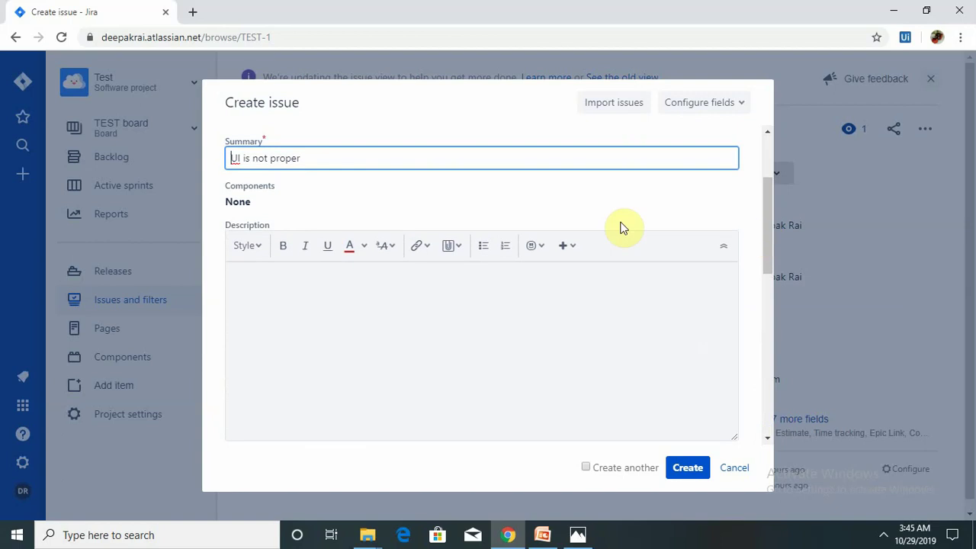
left_click_drag(772, 196, 769, 143)
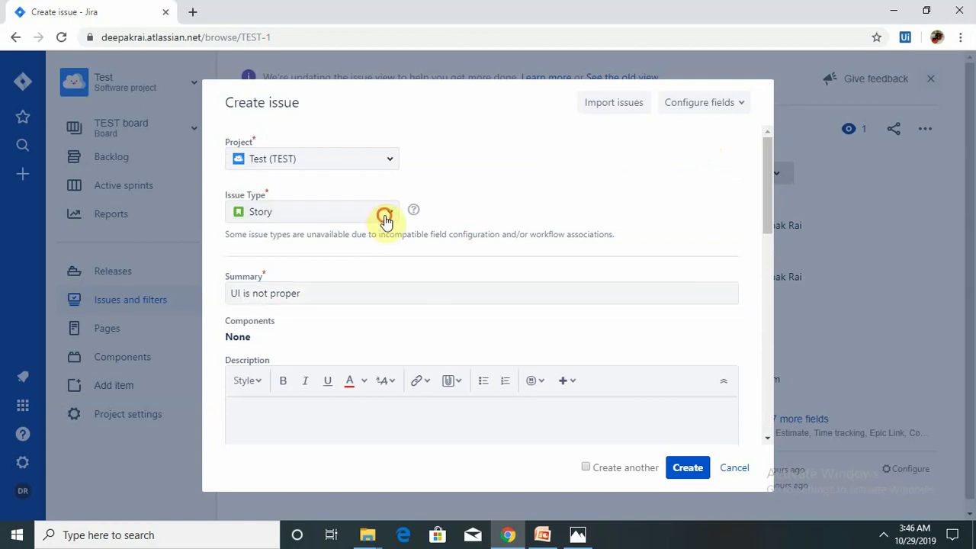
Review the other issue types available for the new story, and discard the unsaved issue
left_click(387, 218)
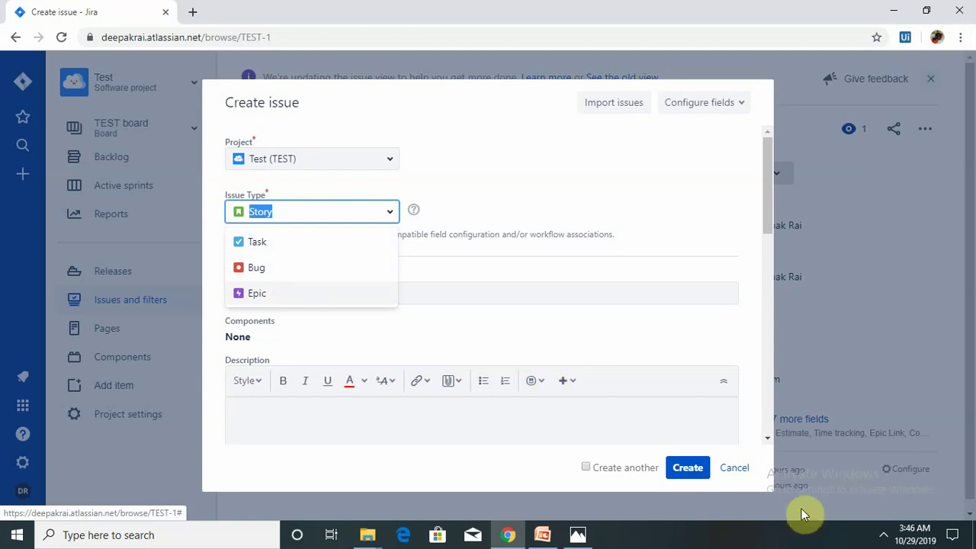
left_click(733, 469)
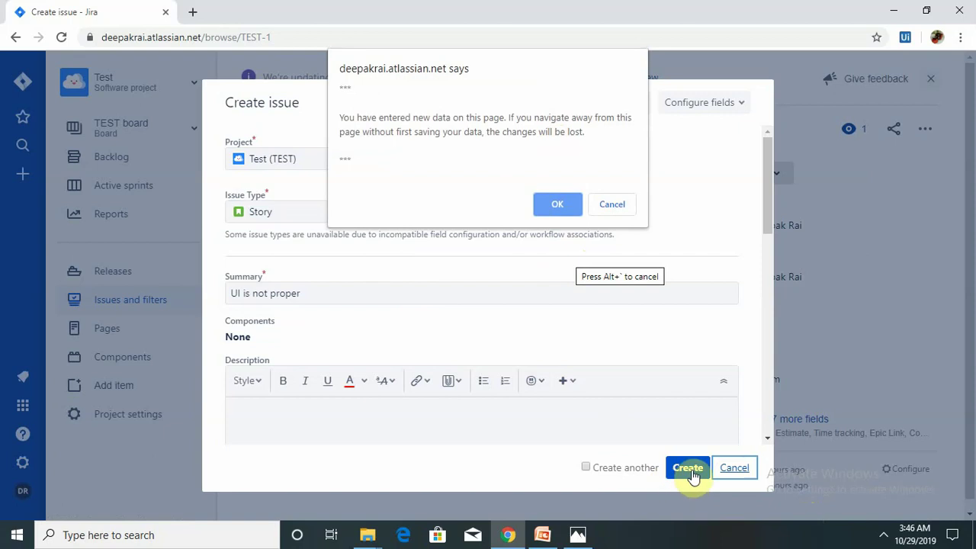
left_click(565, 212)
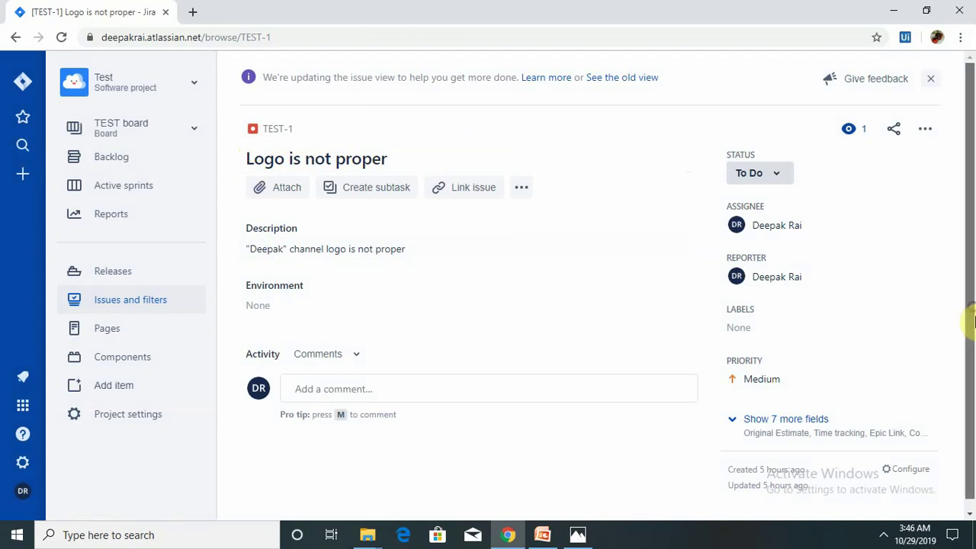
View the Test project's issues with the All issues filter, and collapse and restore the project navigation
scroll(972, 323, "down", 1)
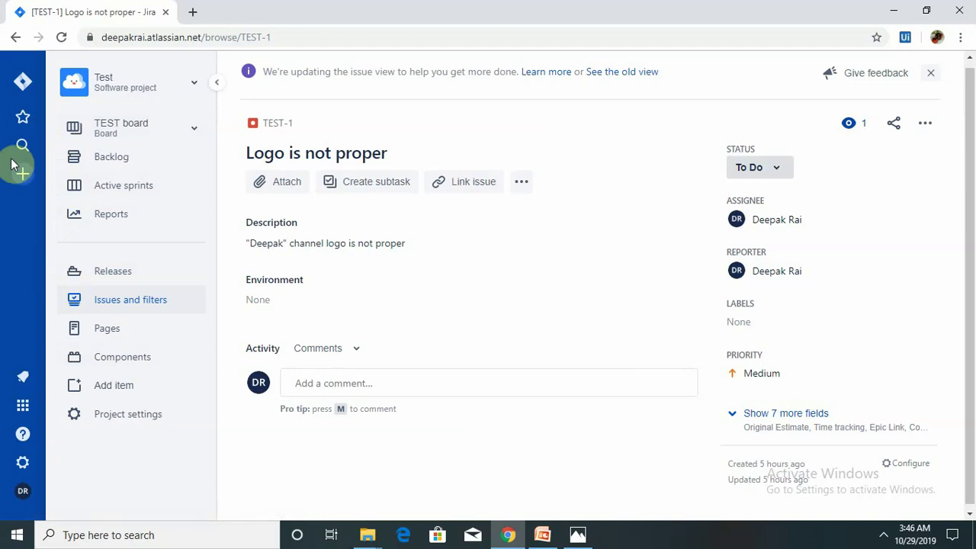
left_click(114, 309)
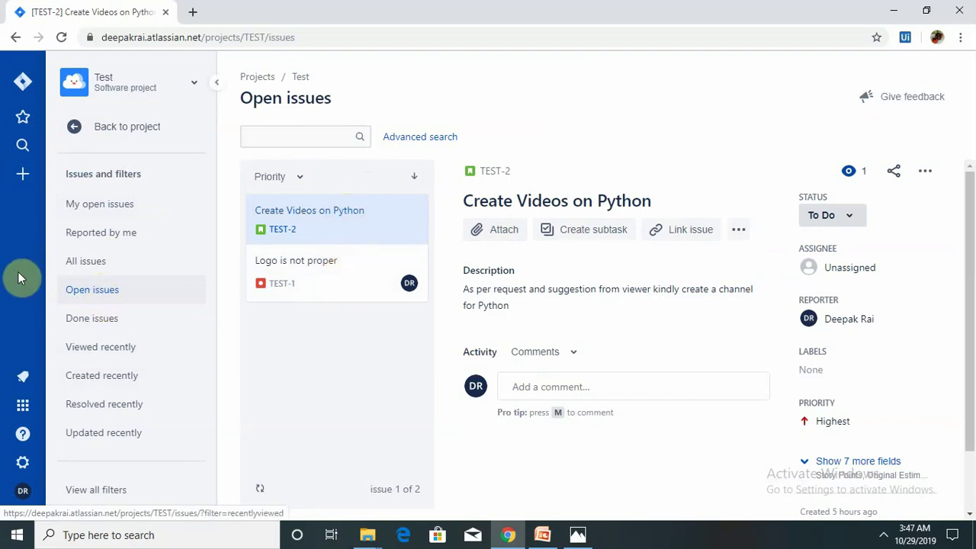
left_click(86, 263)
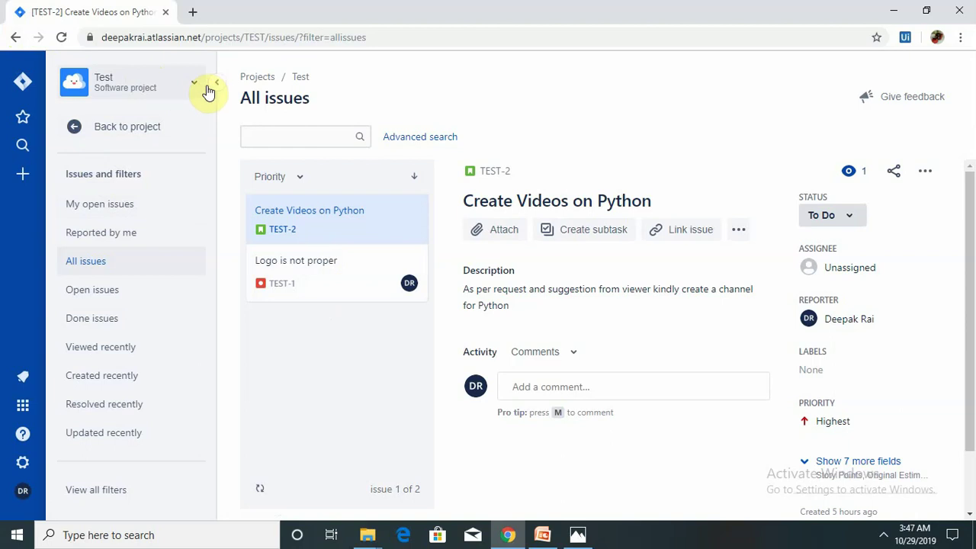
left_click(216, 85)
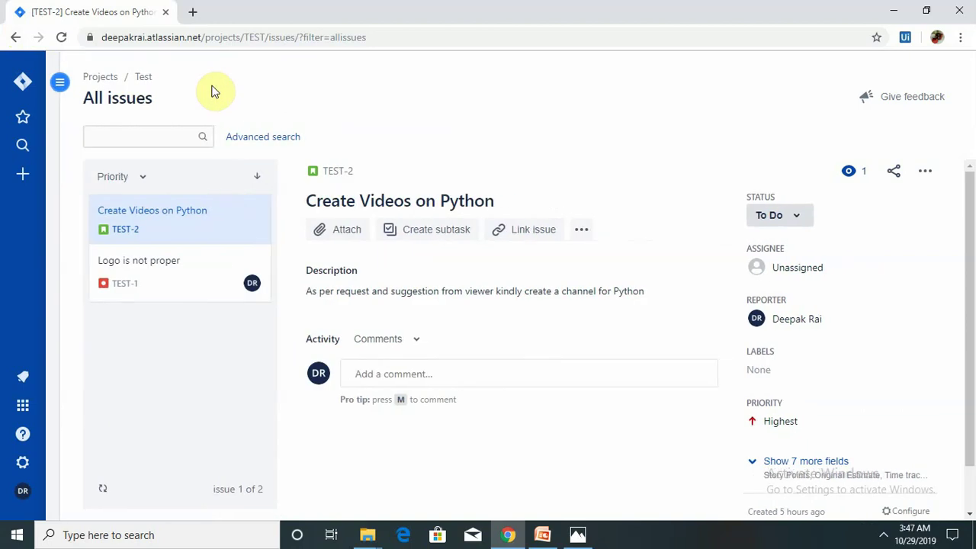
left_click(61, 86)
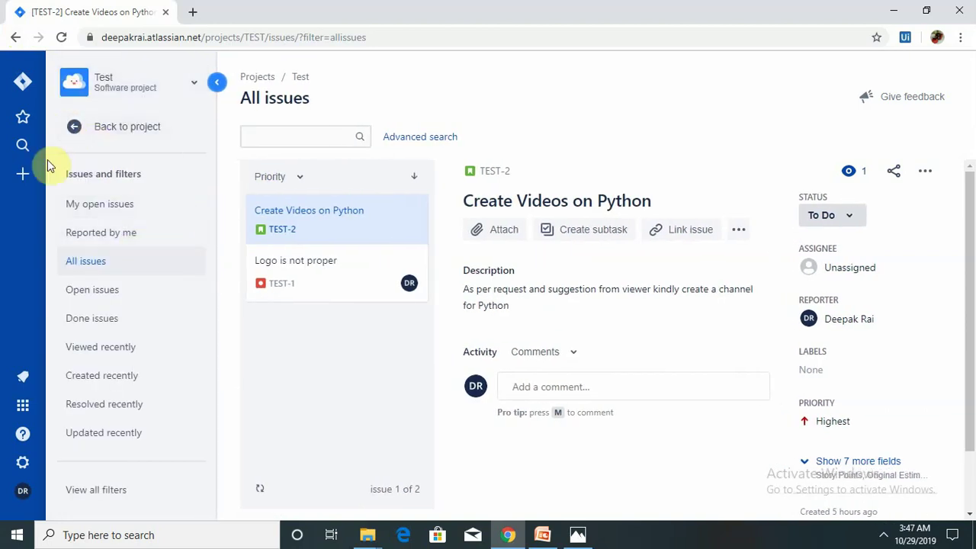
Go to the default dashboard and examine its gadgets, including the Test project's report choices and the Introduction gadget's options
left_click(23, 84)
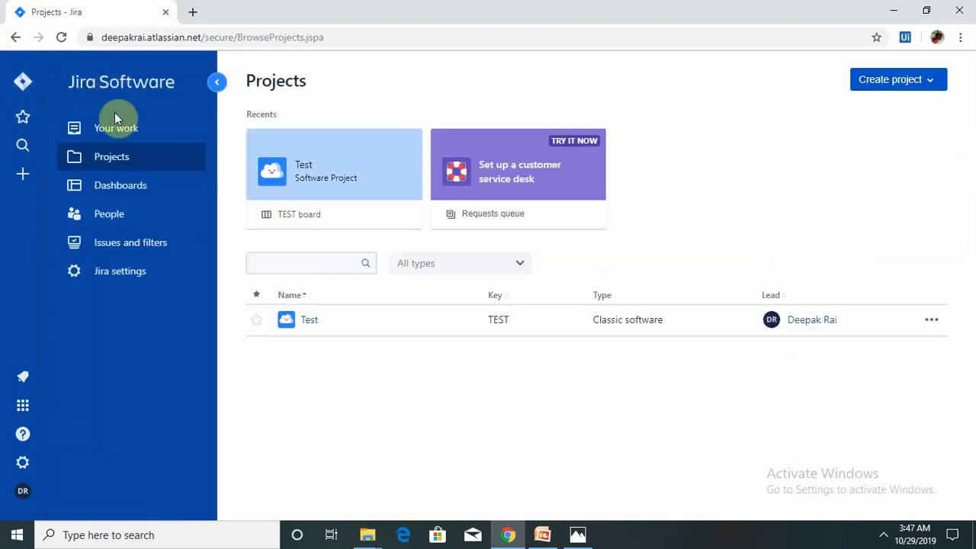
left_click(120, 187)
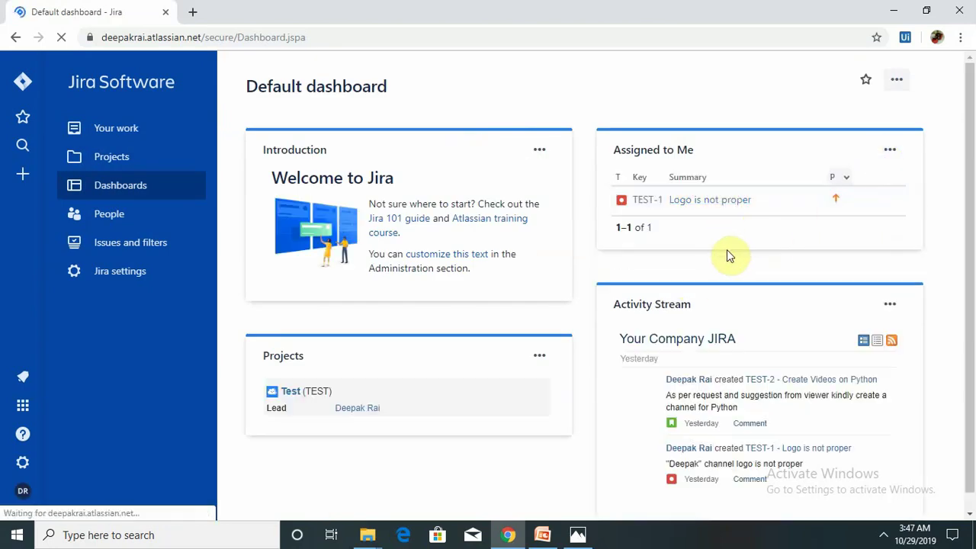
left_click_drag(971, 232, 974, 288)
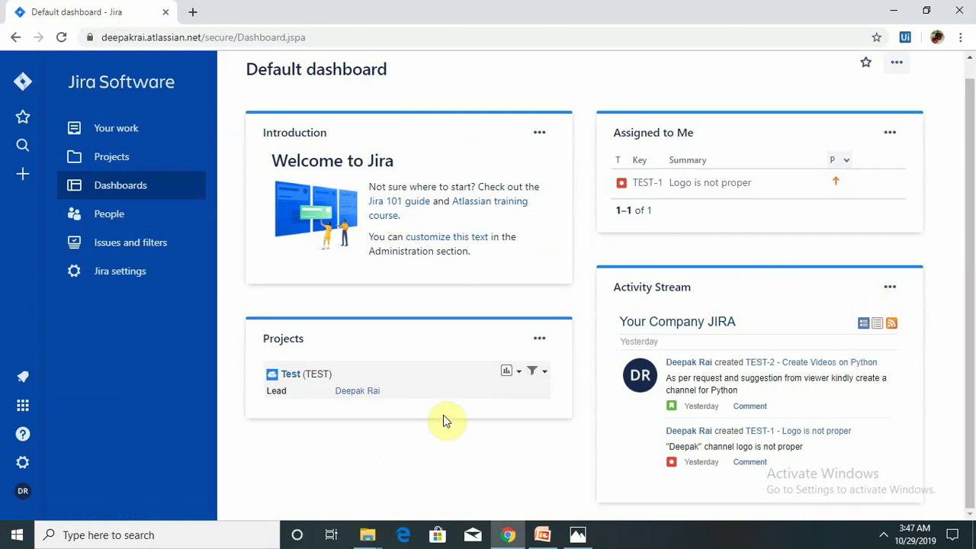
left_click(516, 372)
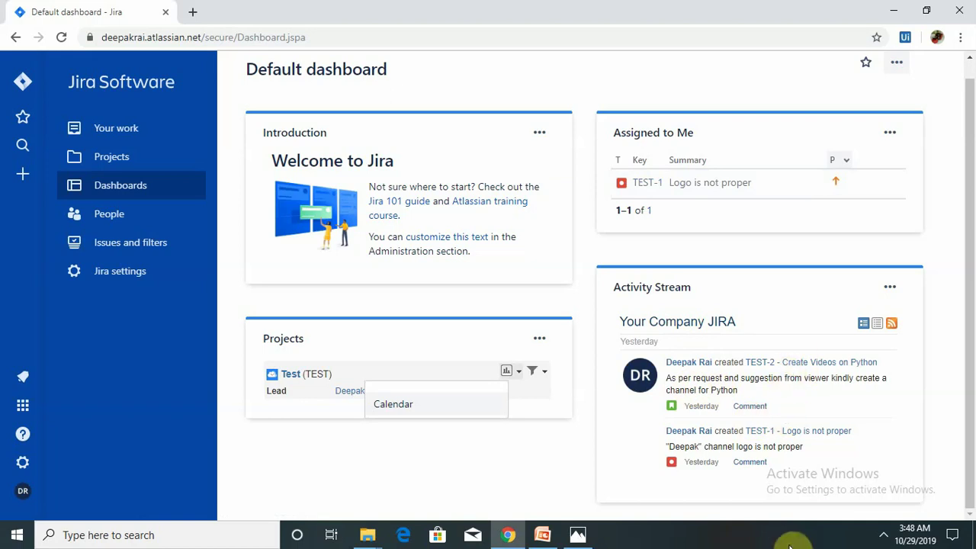
left_click(549, 141)
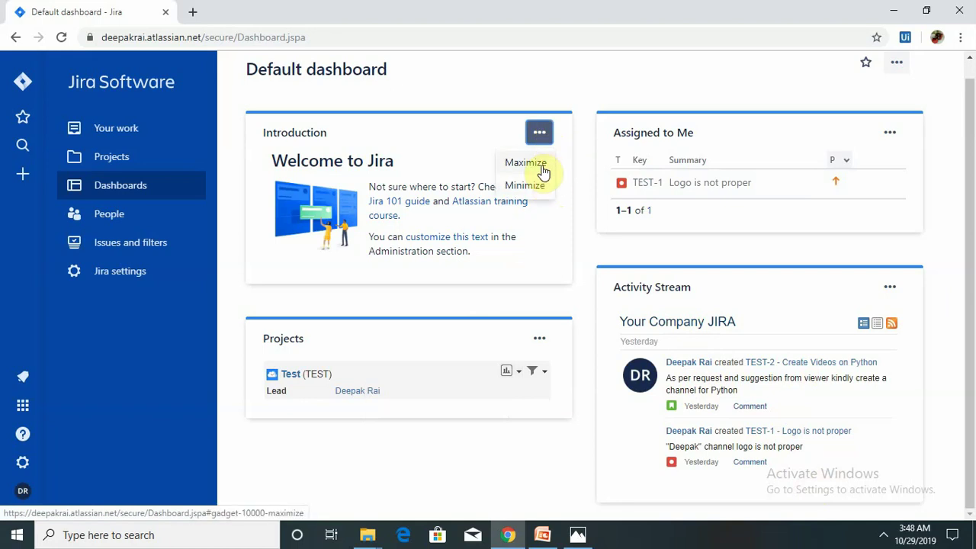
left_click(110, 106)
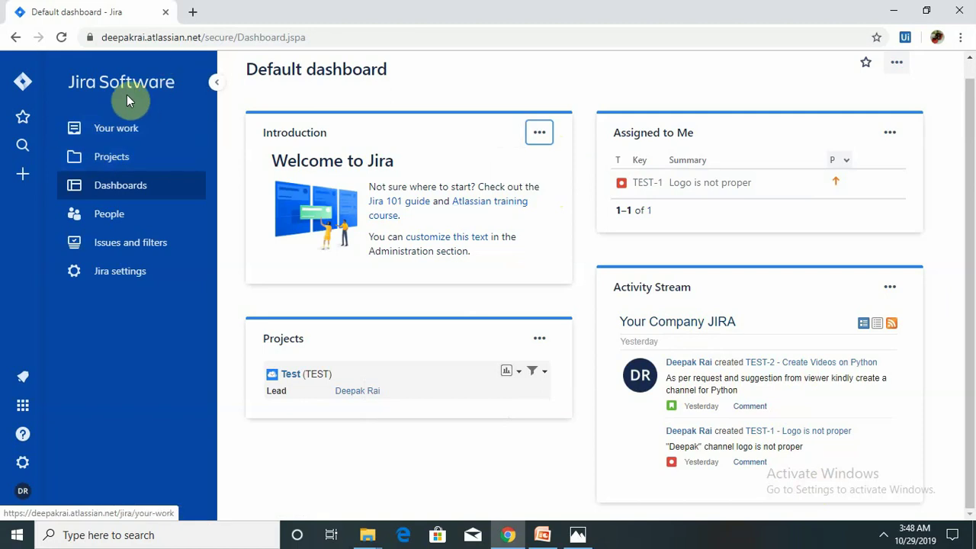
Review the recently viewed, assigned and starred items on the Your work page
left_click(113, 134)
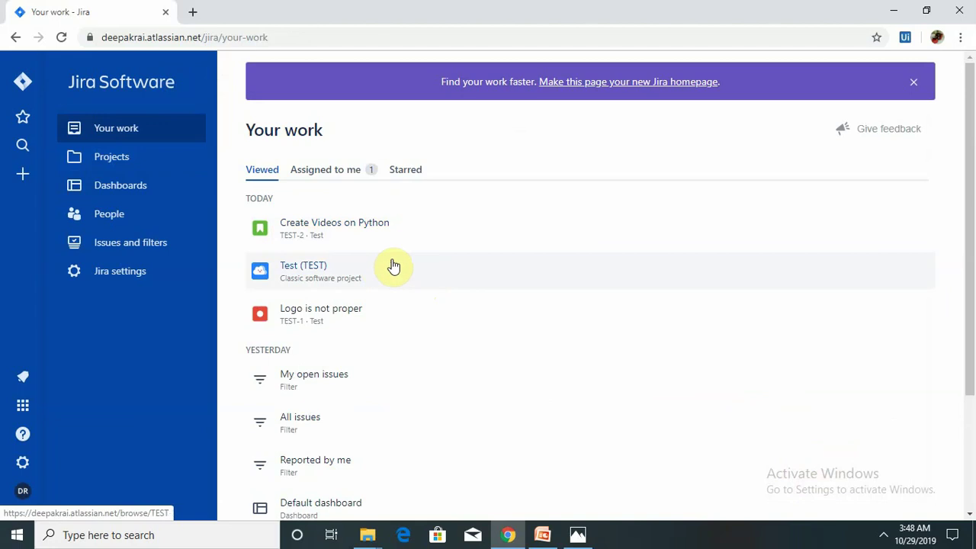
left_click(338, 172)
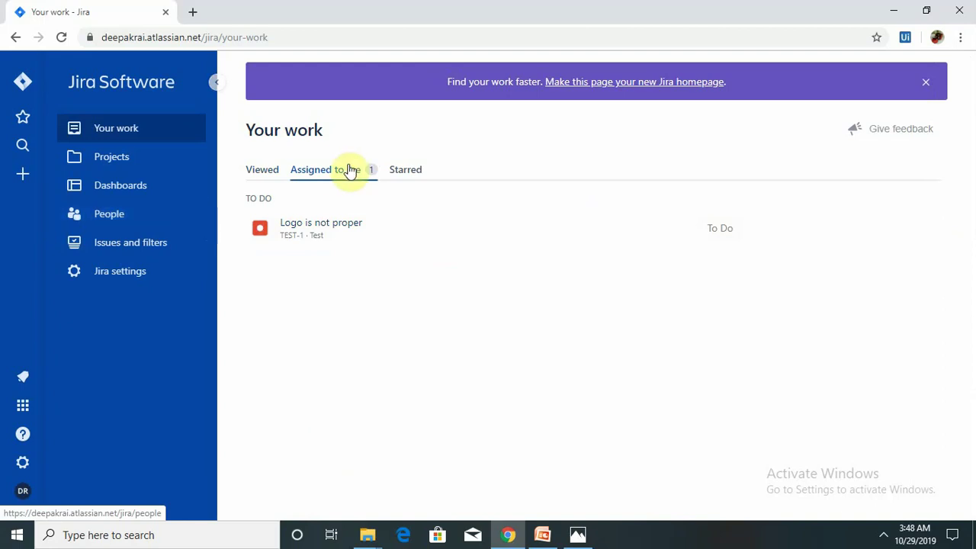
left_click(399, 178)
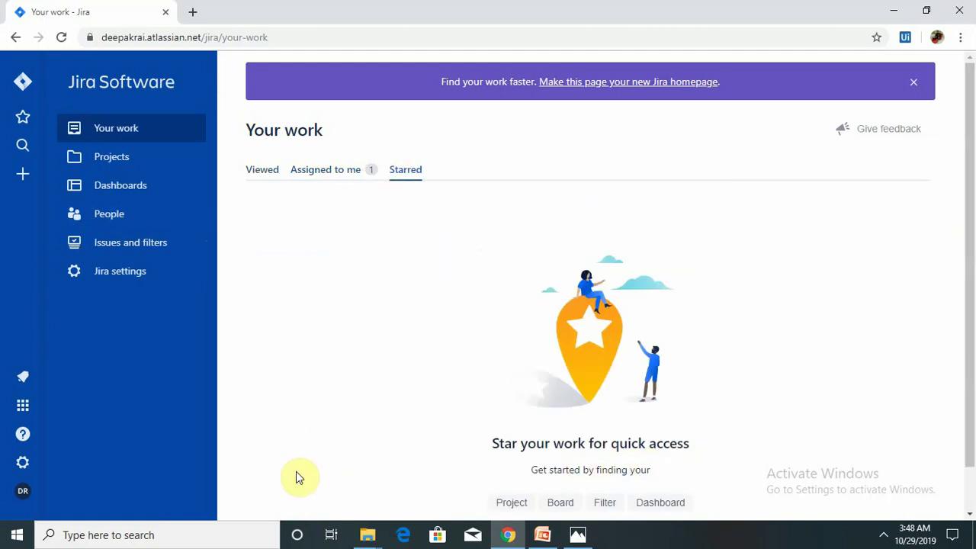
Look through the People directory and the System section of Jira settings, and return to the Projects overview
left_click(81, 221)
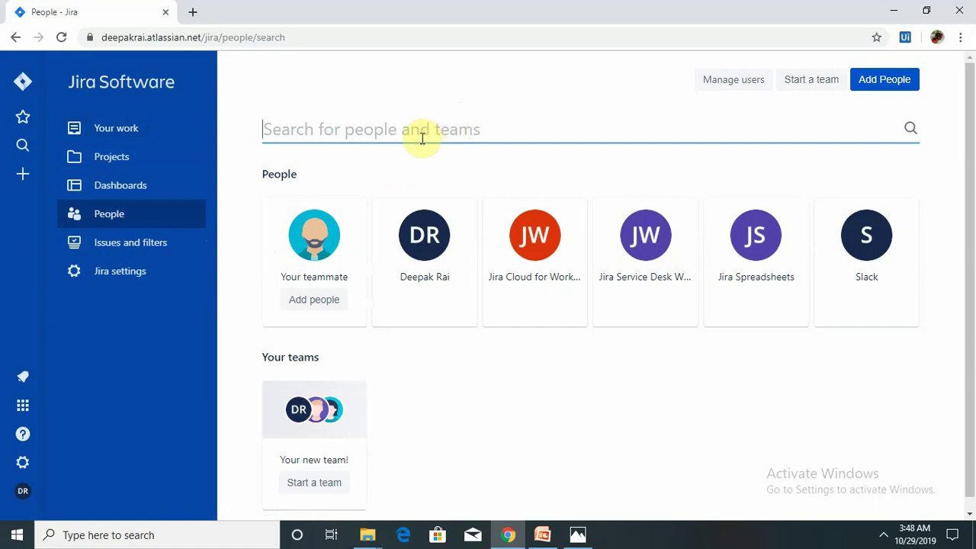
left_click(120, 274)
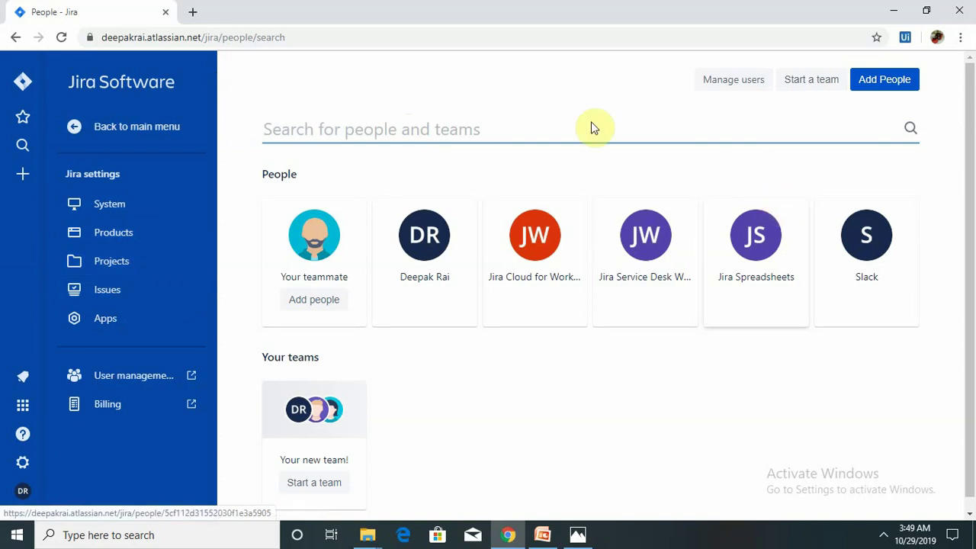
left_click(122, 207)
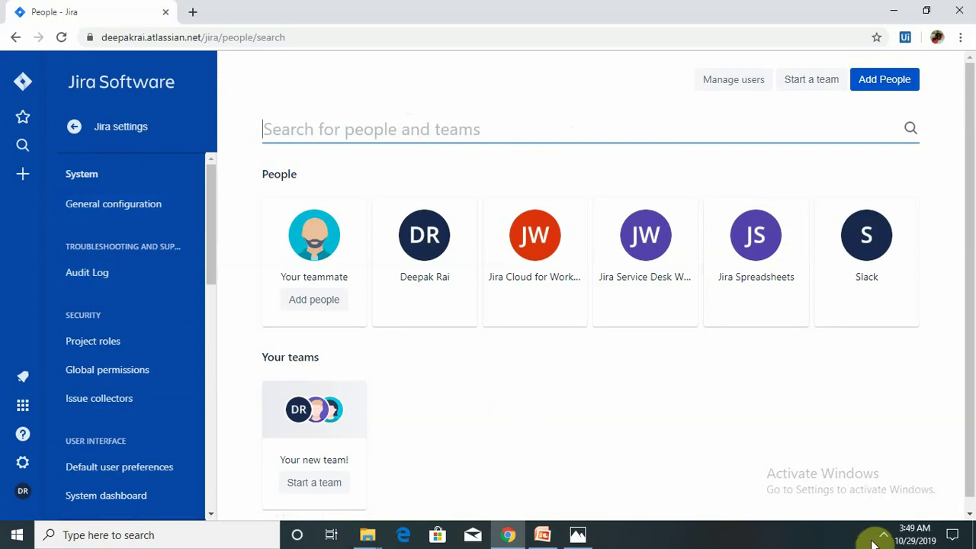
left_click(23, 93)
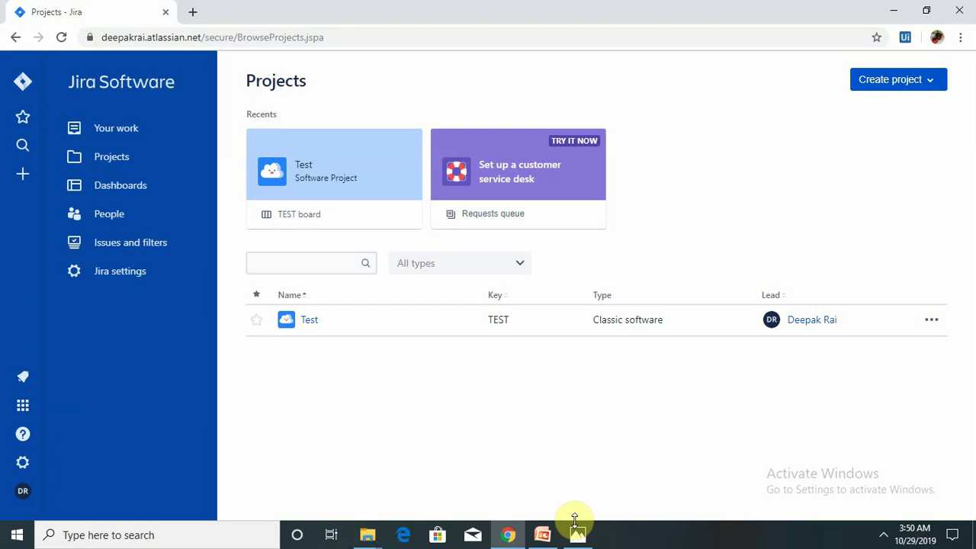
Switch to the "Complete guide for JIRA" presentation in PowerPoint and show its closing "Thank You" slide
left_click(542, 531)
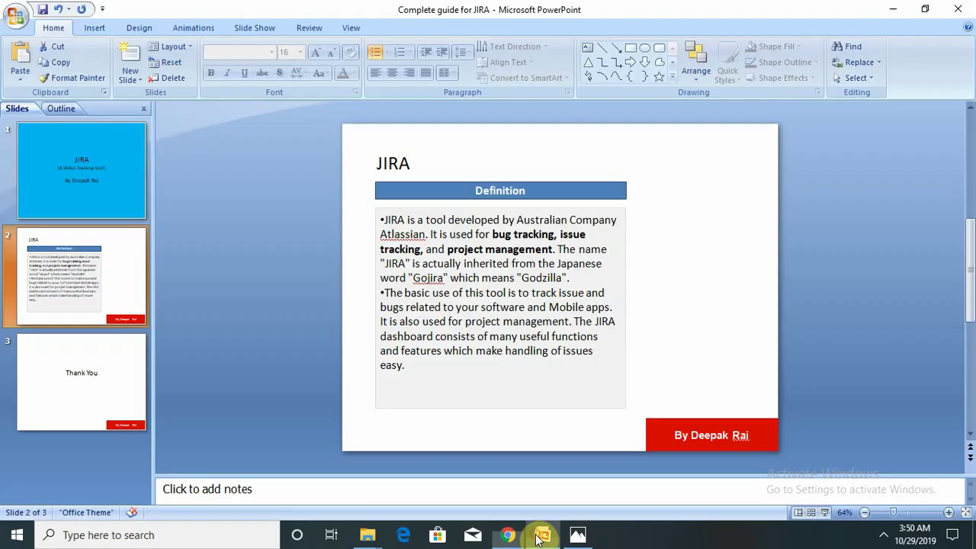
left_click(40, 400)
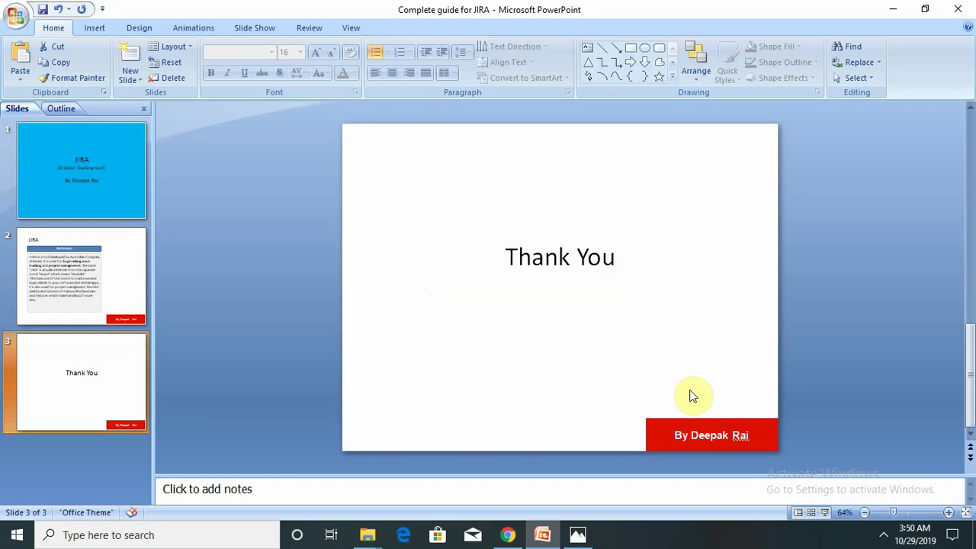
left_click(883, 537)
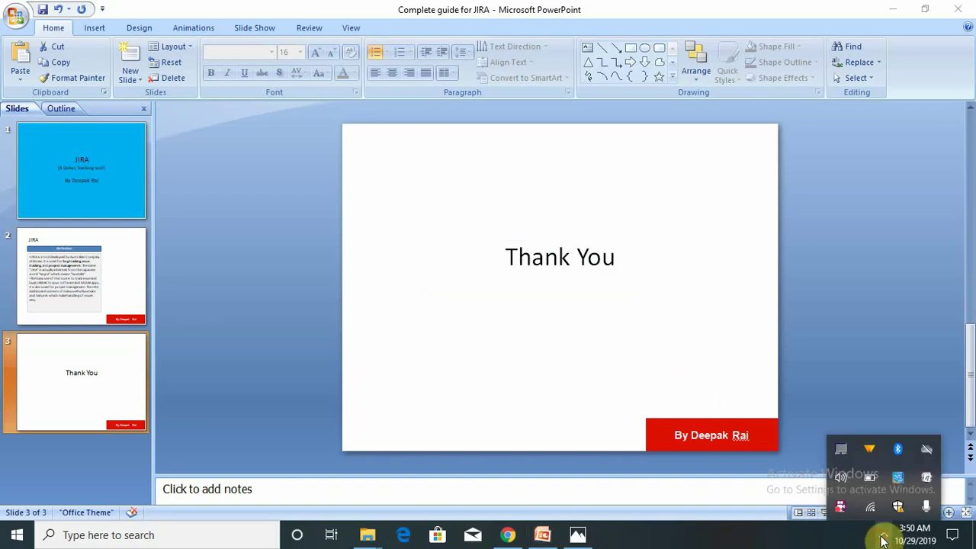